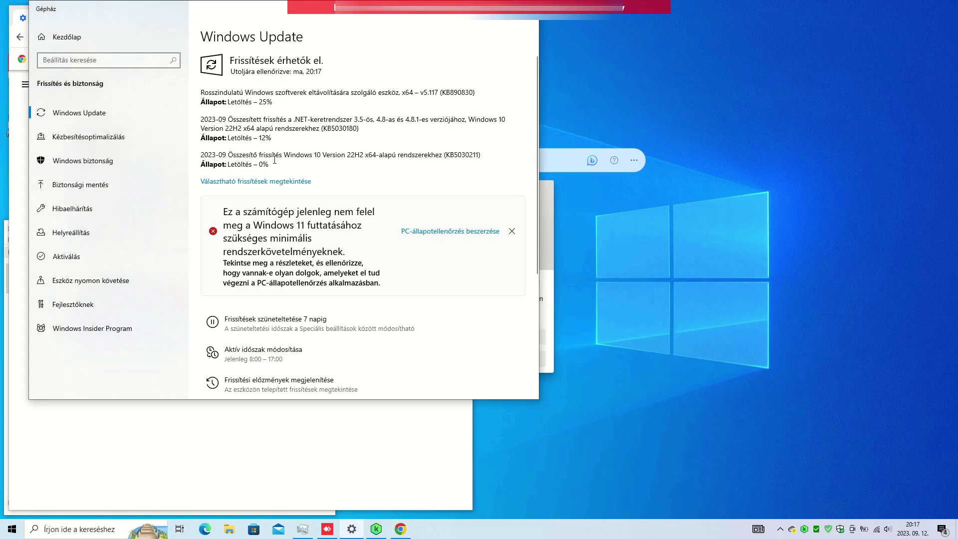
# Bring up Task Manager's processor performance view, widen its window and place the Windows Update window beside it
pyautogui.click(302, 529)
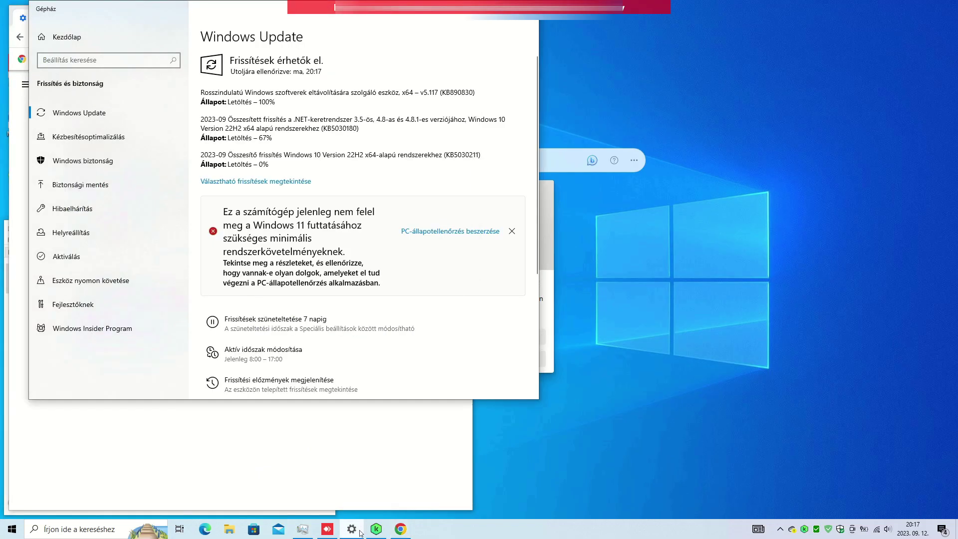
pyautogui.click(306, 533)
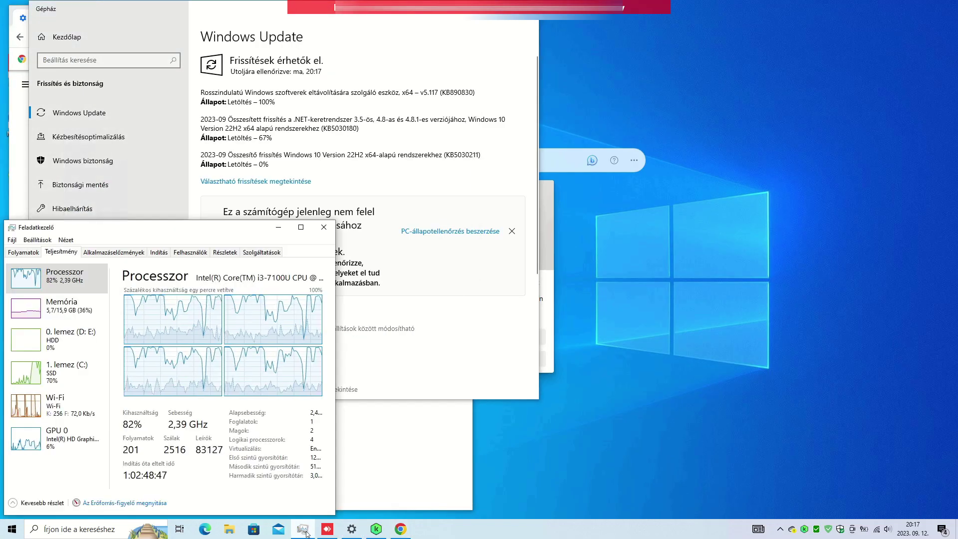
pyautogui.click(382, 178)
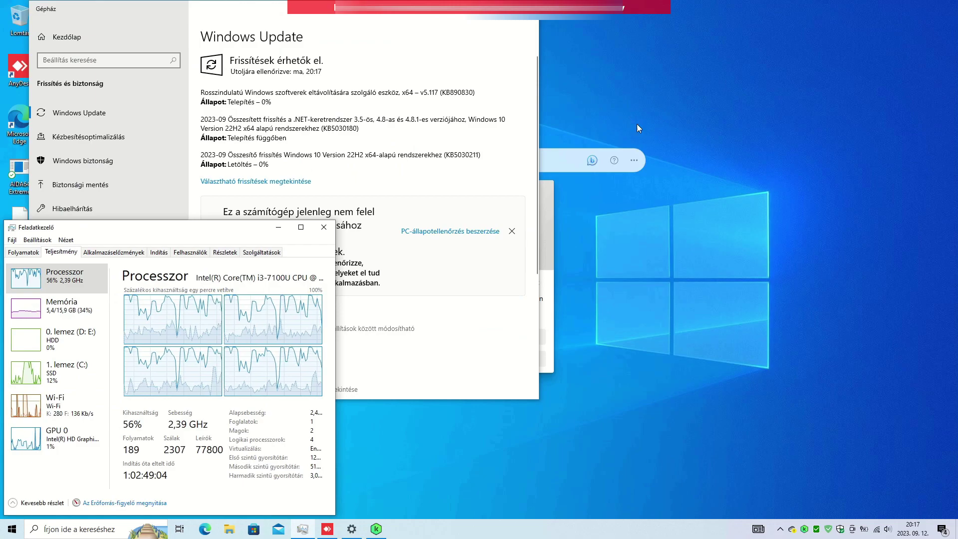
pyautogui.moveTo(335, 300); pyautogui.dragTo(361, 300)
pyautogui.moveTo(166, 7); pyautogui.dragTo(501, 121)
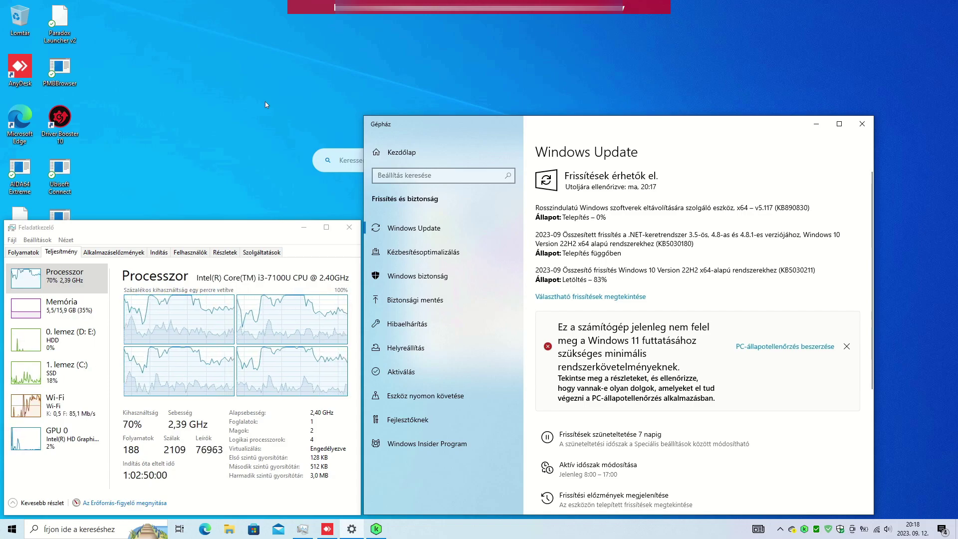
# Open Driver Booster 10, scan the computer for outdated drivers, and close the program
pyautogui.doubleClick(61, 134)
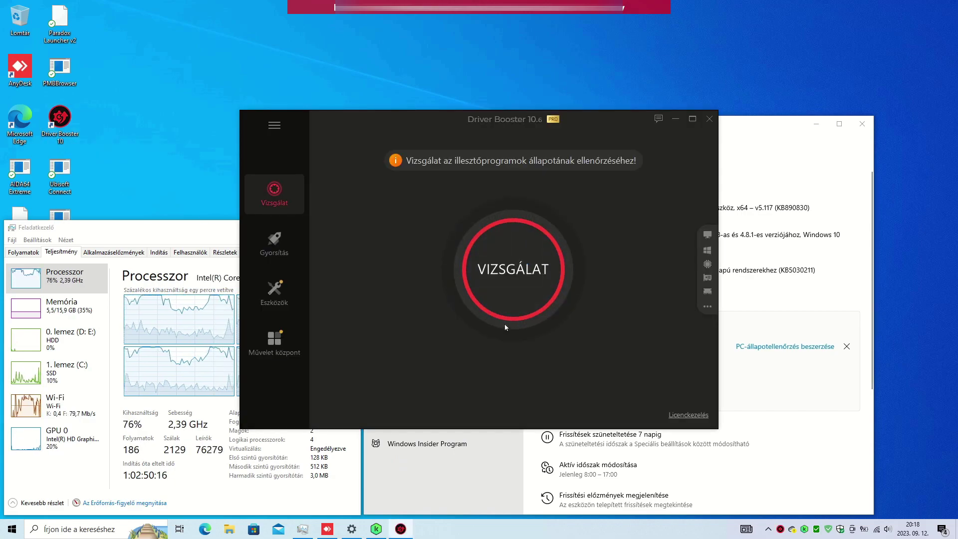
pyautogui.click(506, 329)
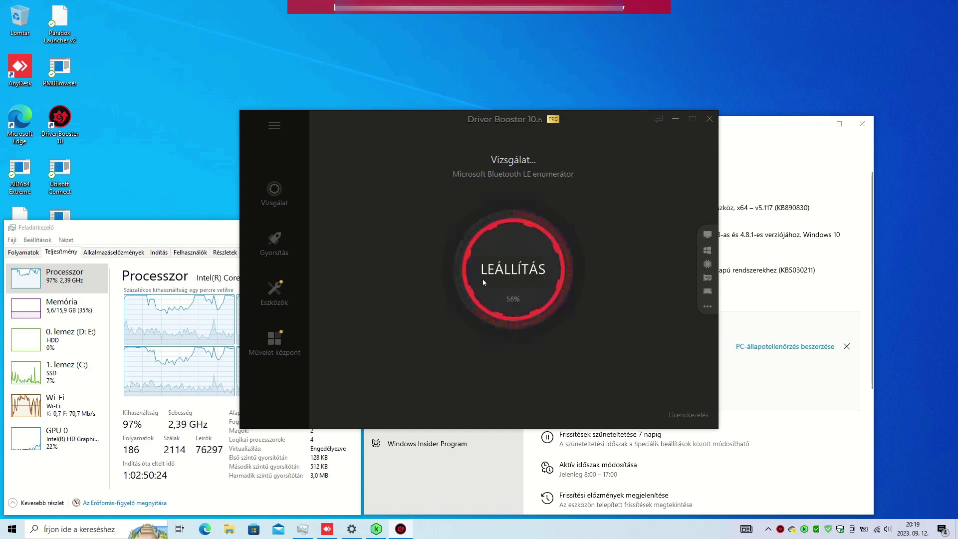
pyautogui.click(709, 119)
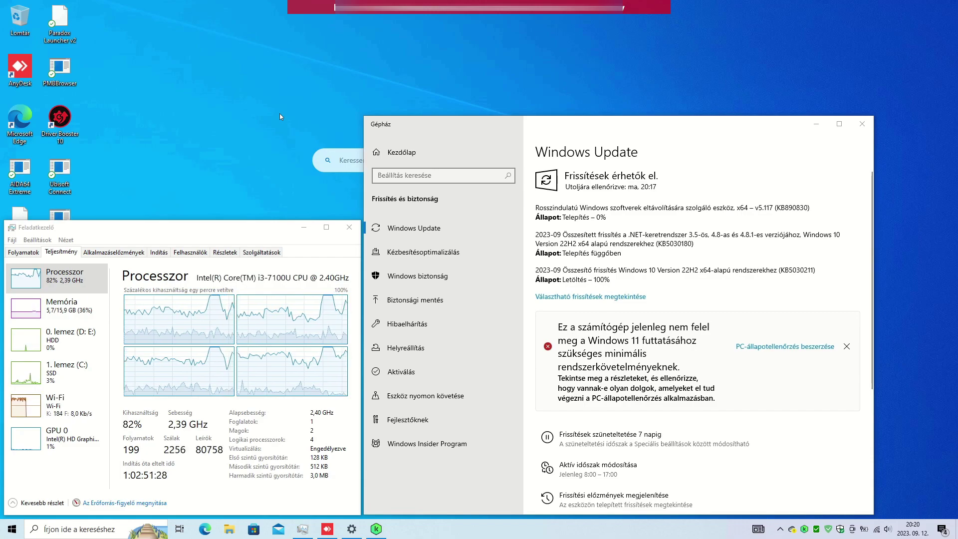
# Download all pending app updates from the Microsoft Store library and return to the Windows Update window
pyautogui.click(253, 528)
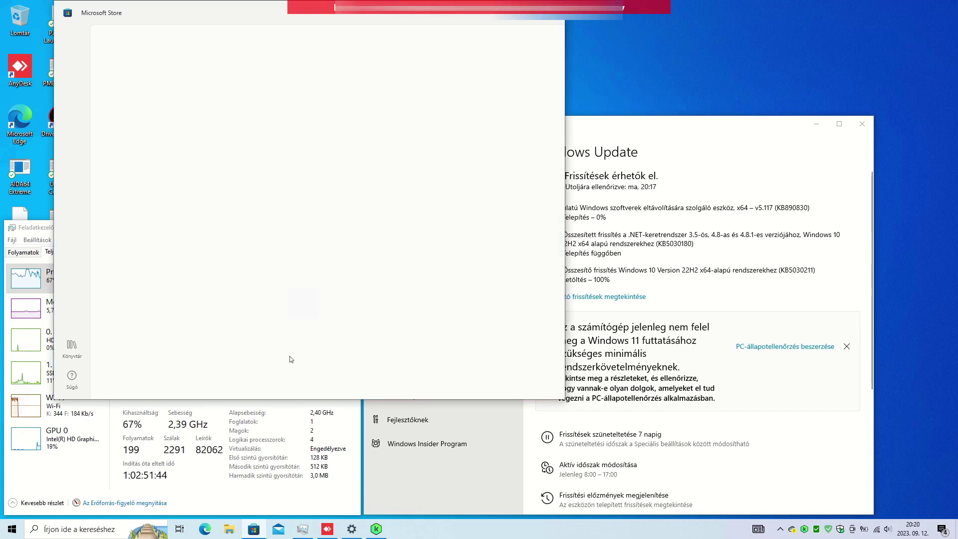
pyautogui.click(513, 74)
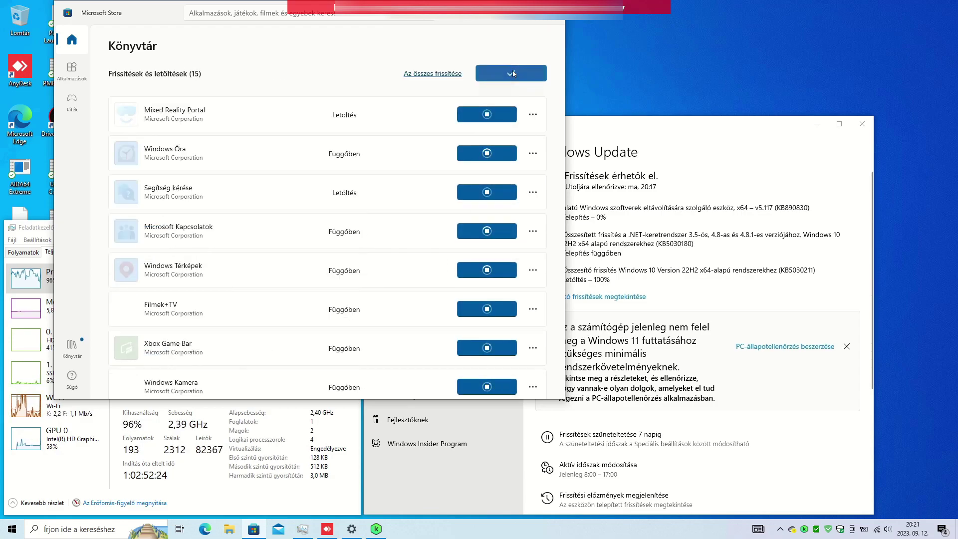
pyautogui.click(428, 481)
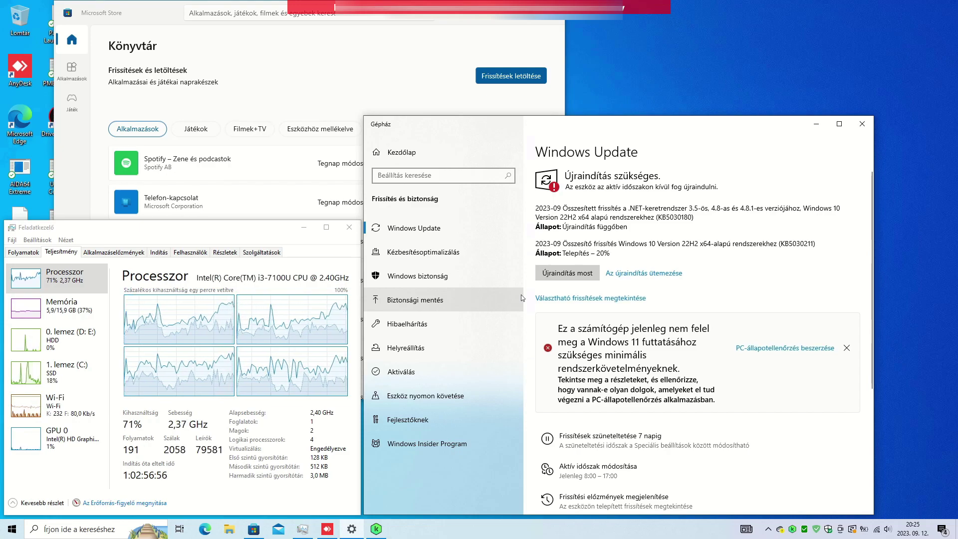
# Open SUMo to review the update status of the installed software, and close it
pyautogui.click(12, 528)
pyautogui.click(221, 361)
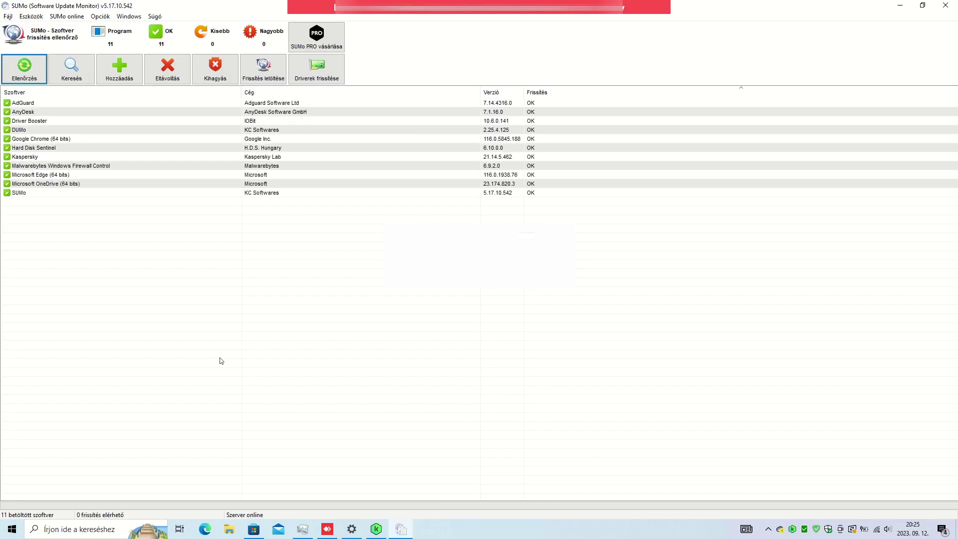
pyautogui.click(946, 5)
# Restart the computer from Windows Update to finish installing the pending updates
pyautogui.click(561, 273)
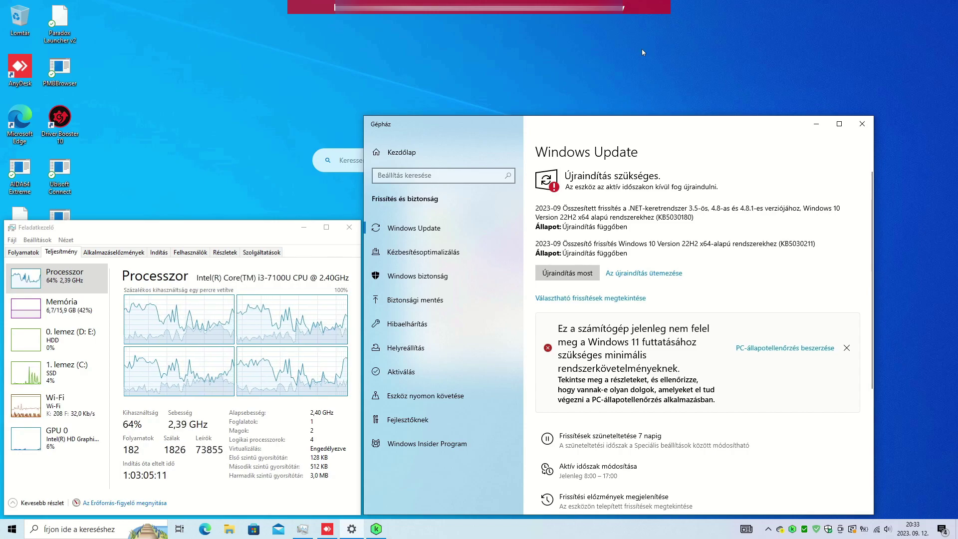
pyautogui.click(567, 273)
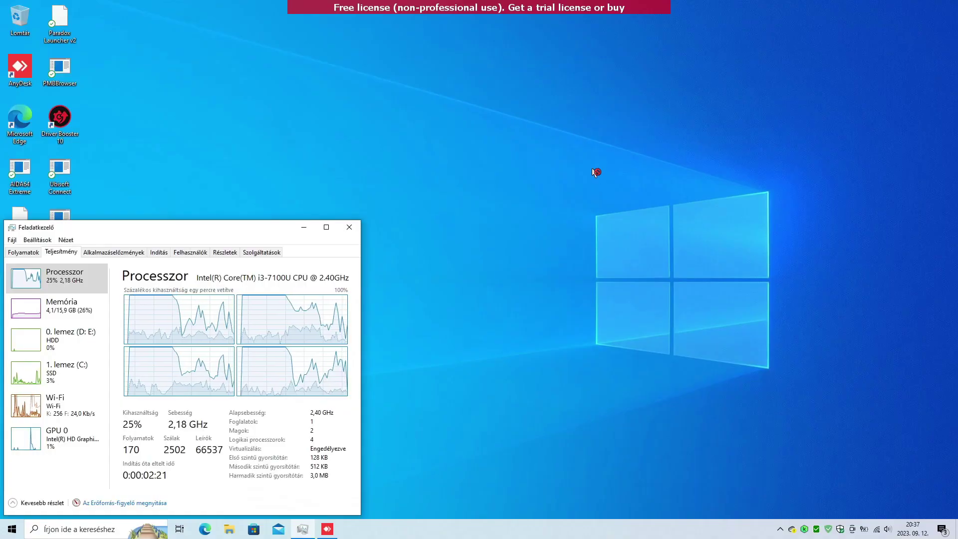
# Open Windows Update after the restart and check again for available updates
pyautogui.click(12, 529)
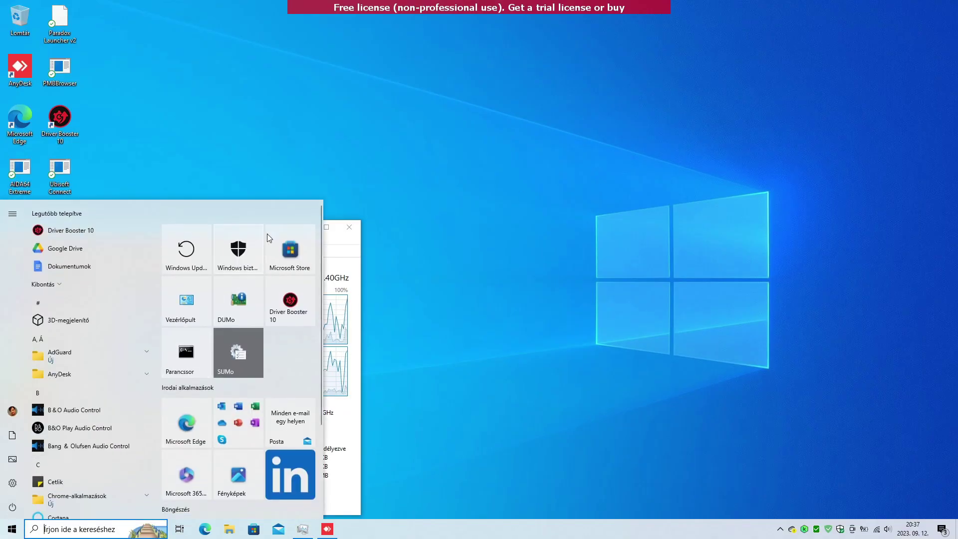
pyautogui.click(179, 246)
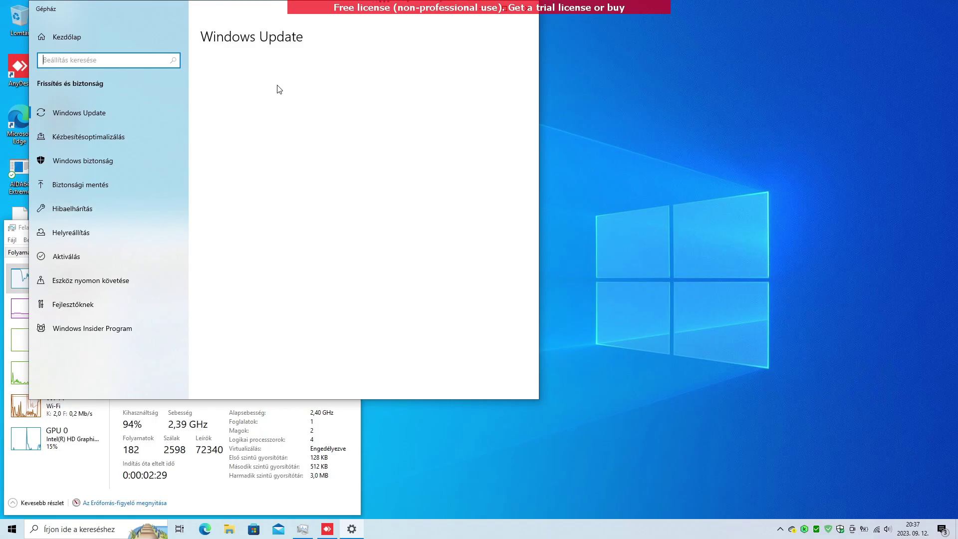
pyautogui.click(223, 96)
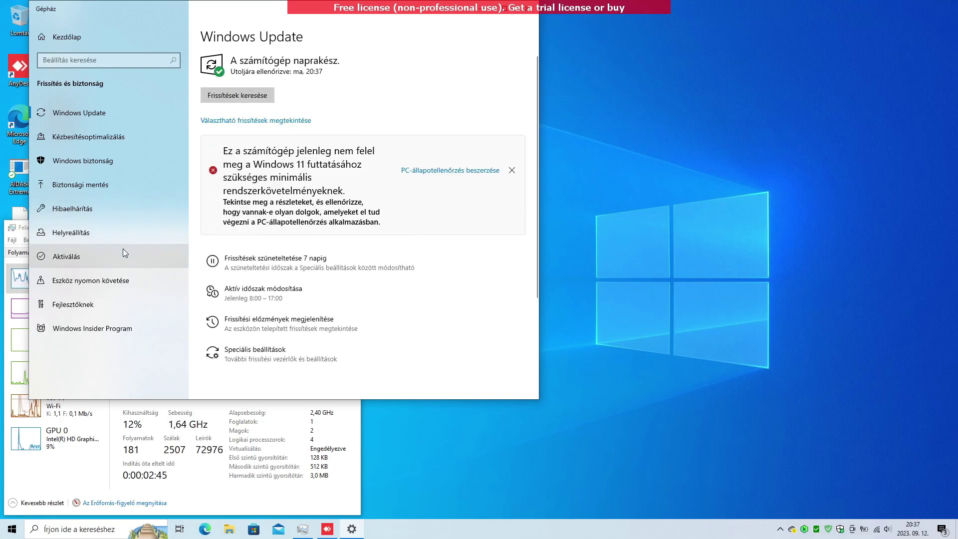
# Open the system's storage settings and examine the full category list of space used on drive C:
pyautogui.click(69, 37)
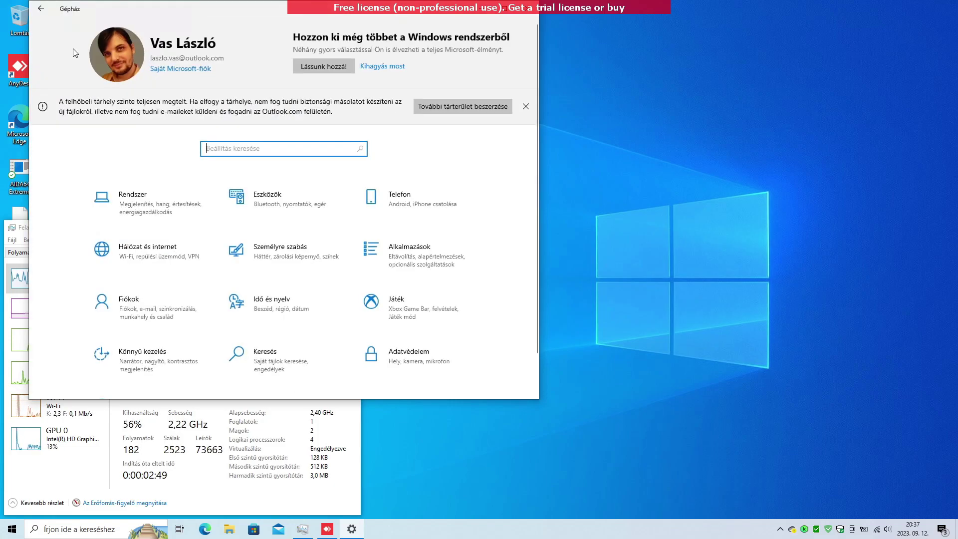
pyautogui.click(162, 216)
pyautogui.click(71, 256)
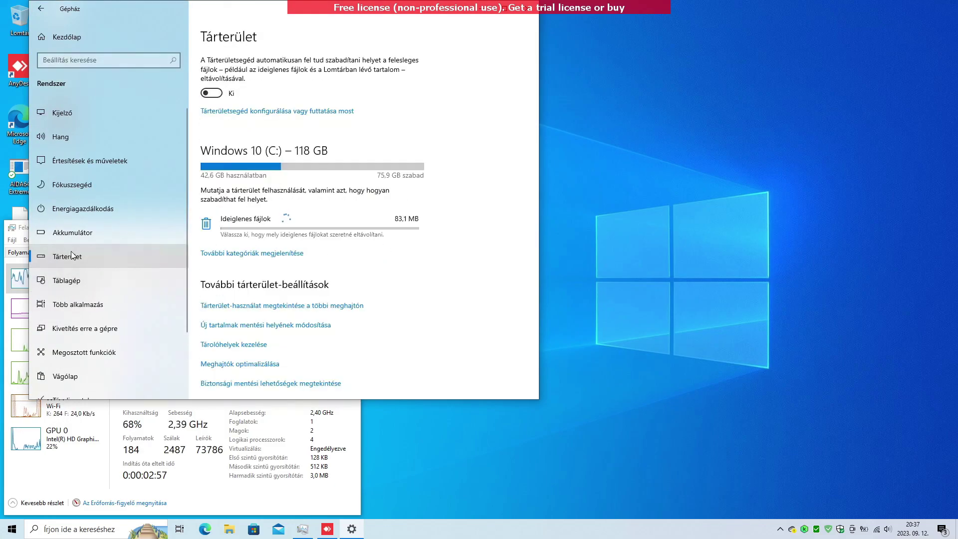
pyautogui.click(230, 253)
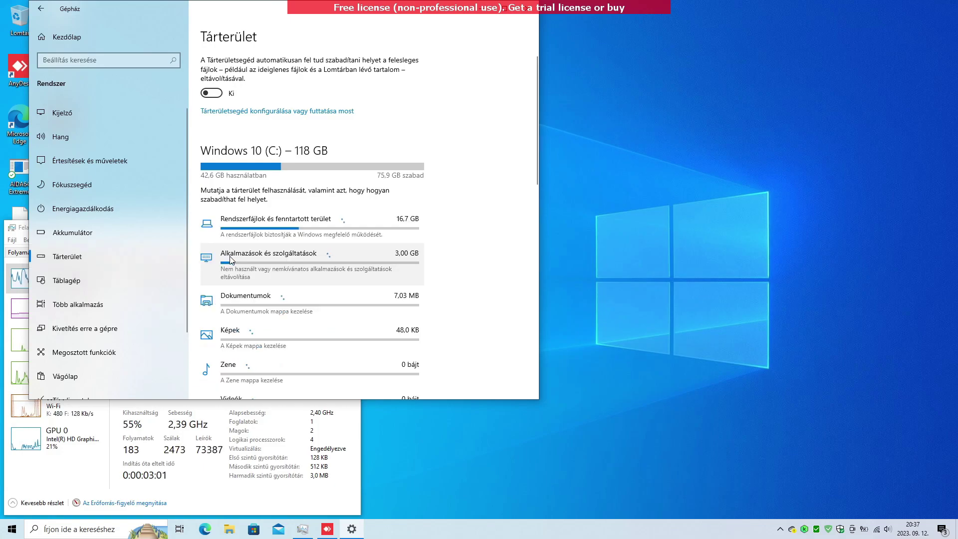
pyautogui.scroll(-3, 462, 330)
pyautogui.scroll(-4, 461, 329)
# Run Disk Cleanup (Lemezkarbantartó) as administrator on drive C: and delete the checked files, including Windows Update cleanup
pyautogui.press('super')
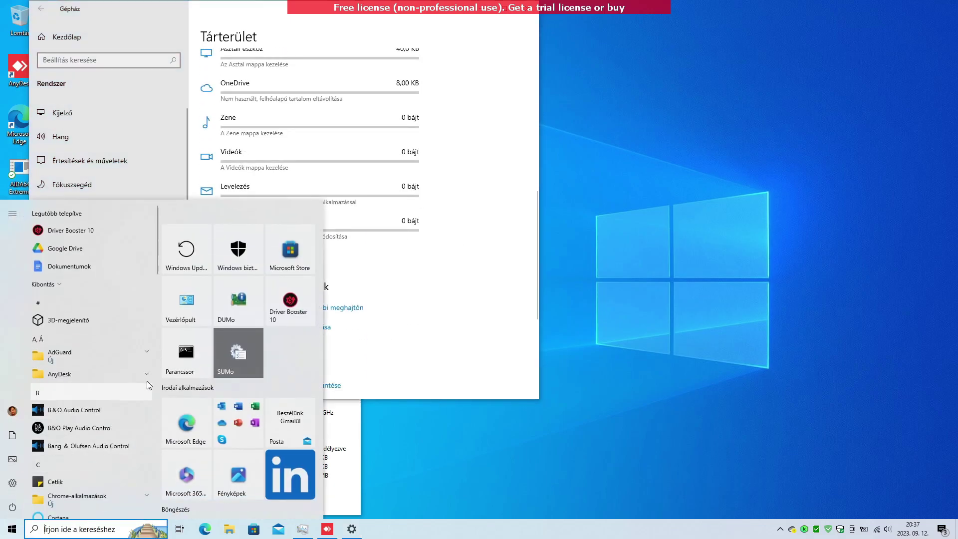
pyautogui.write('leme')
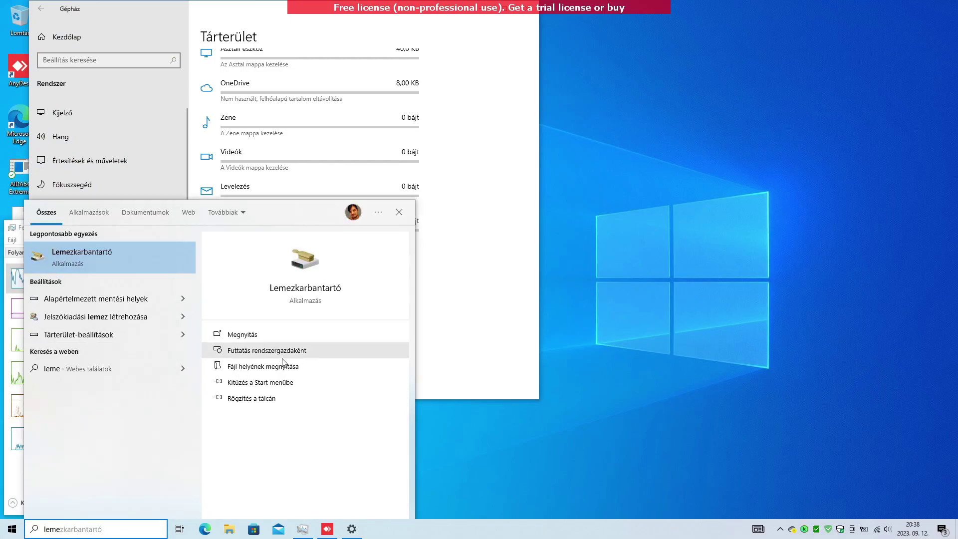
pyautogui.rightClick(103, 260)
pyautogui.click(145, 274)
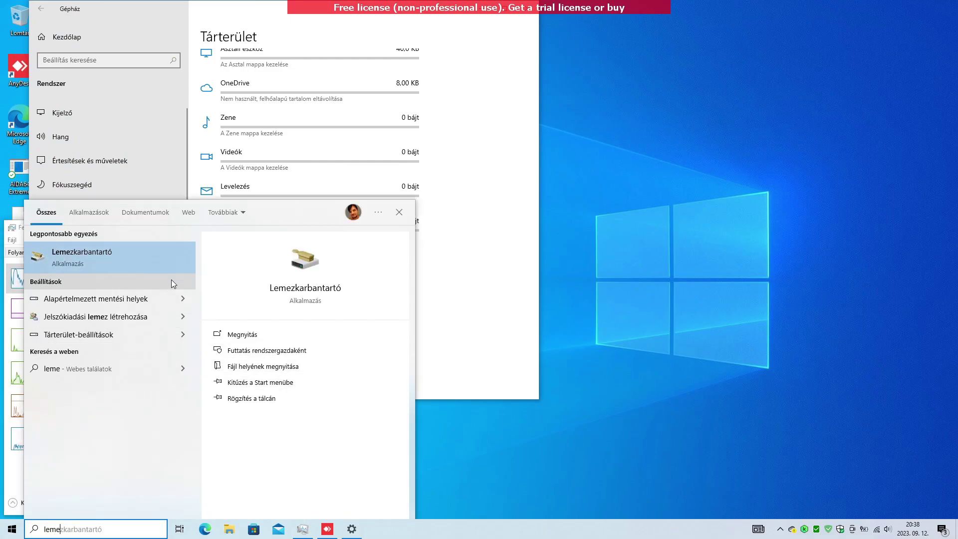
pyautogui.click(471, 282)
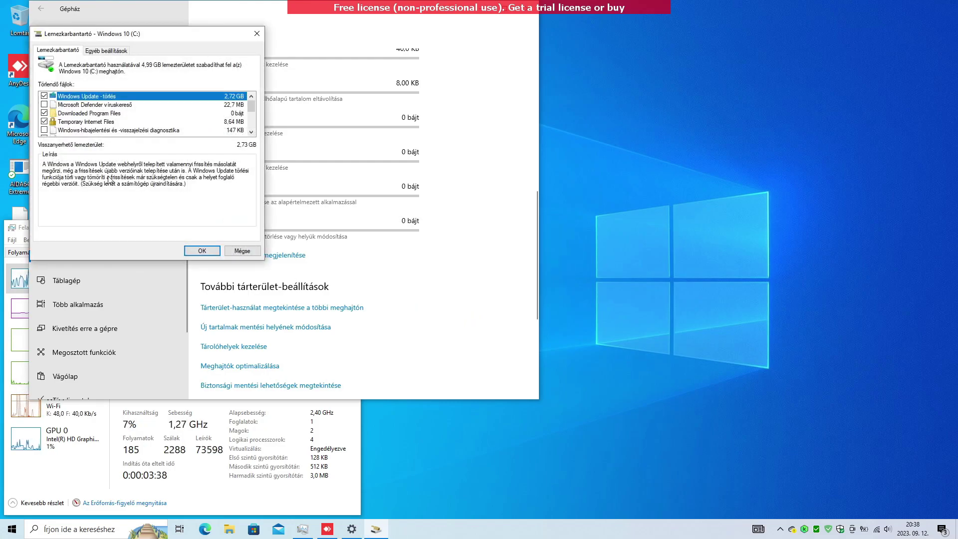
pyautogui.click(199, 250)
pyautogui.click(501, 269)
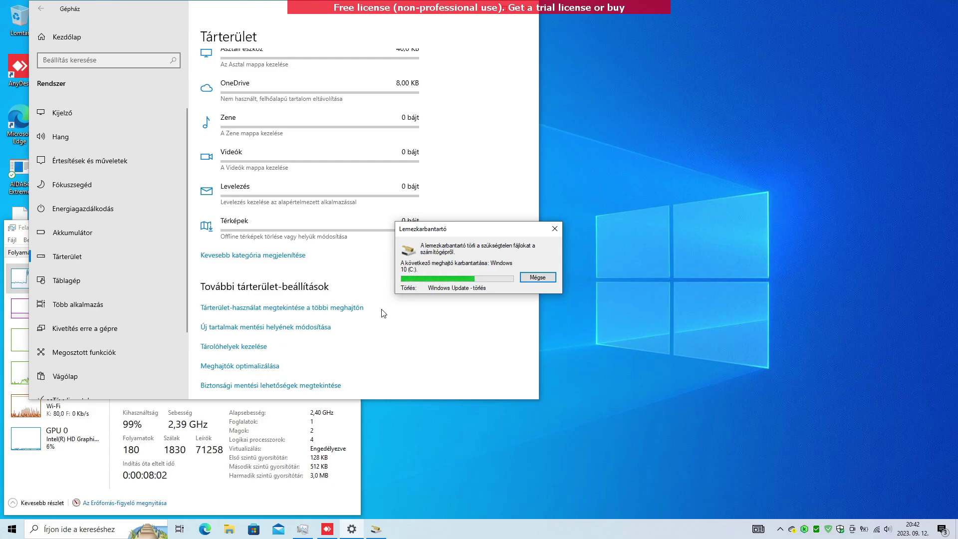
pyautogui.scroll(5, 252, 265)
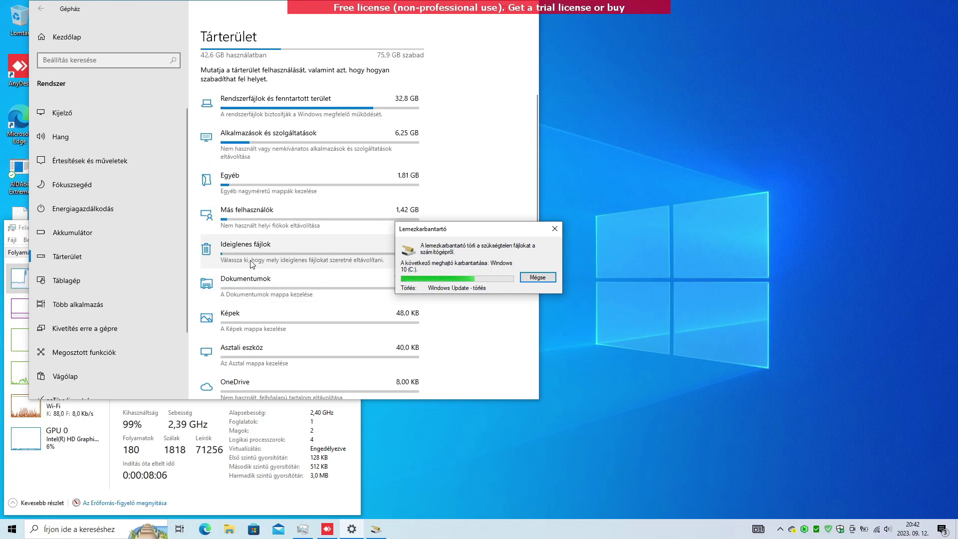